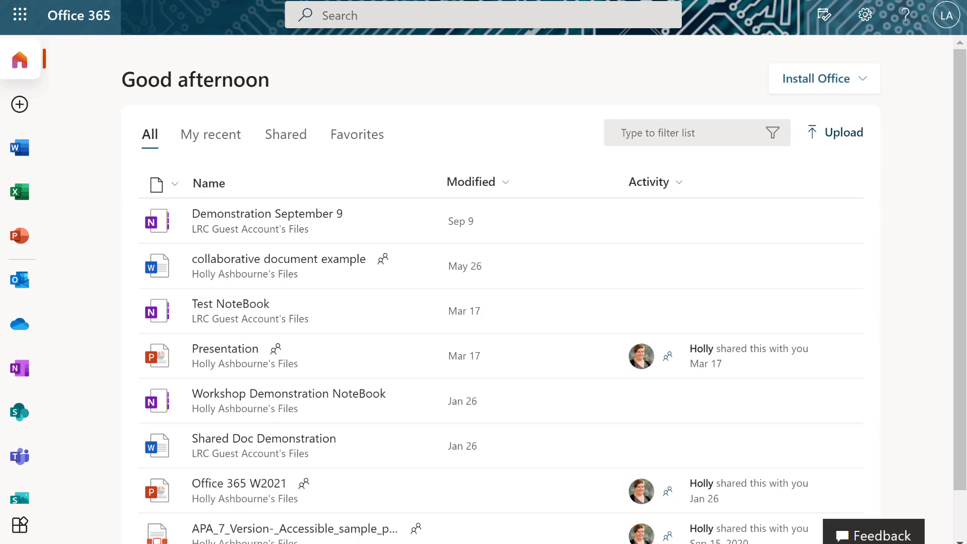
Step: Download the Office 365 apps installer, close the setup-steps dialog, and open the downloaded file's menu
left_click(789, 89)
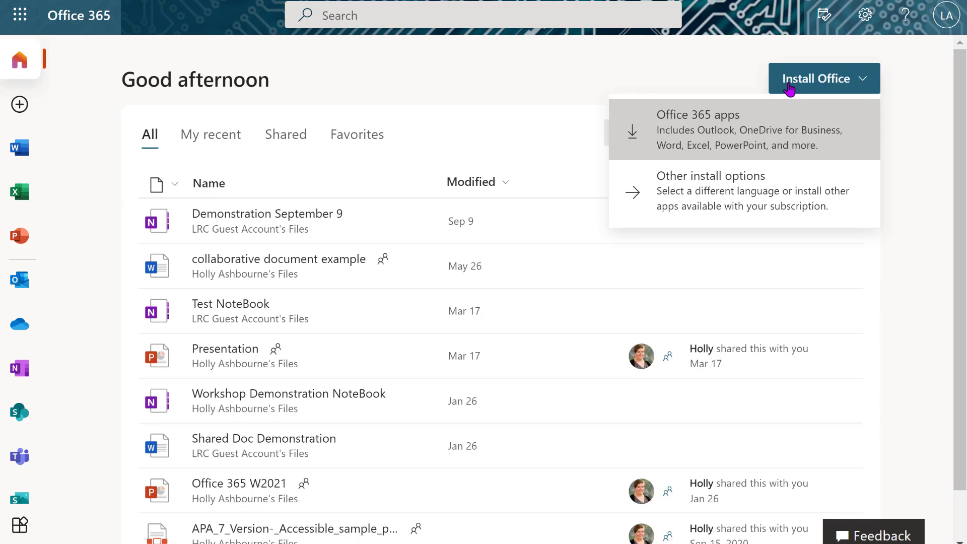
left_click(724, 136)
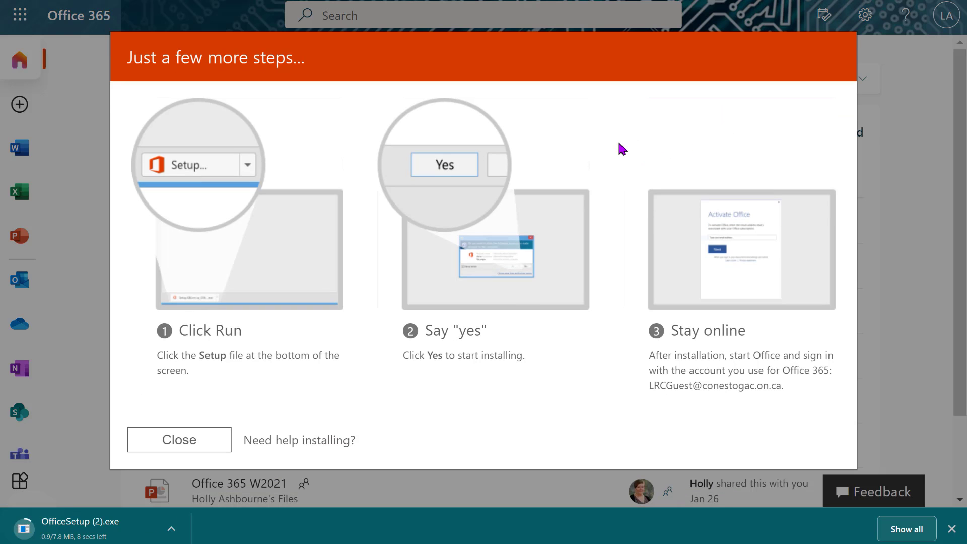
left_click(199, 453)
left_click(180, 529)
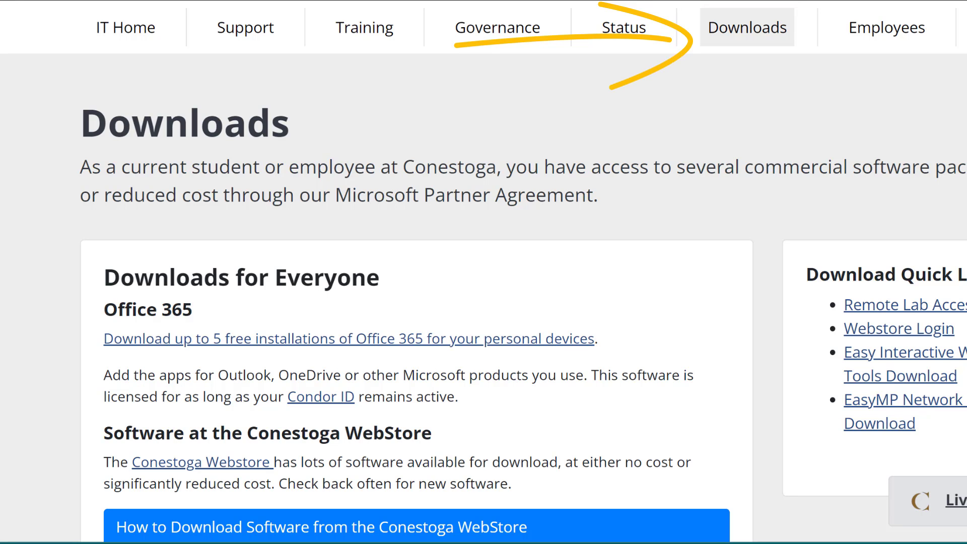
Step: Expand the Azure Dev Tools and Blender entries on the Downloads page to reveal their download instructions
scroll(465, 244, "down", 8)
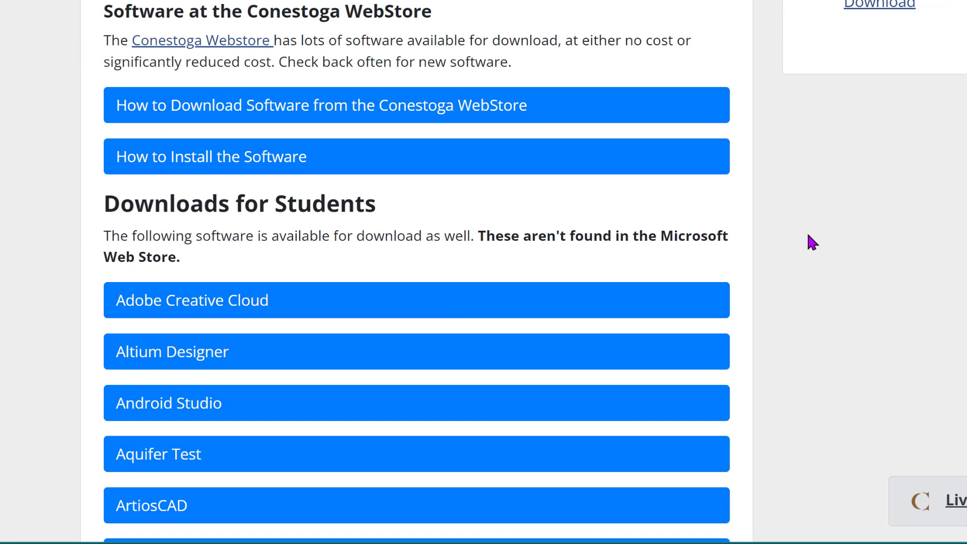
scroll(809, 242, "down", 2)
scroll(835, 252, "down", 2)
scroll(836, 251, "down", 2)
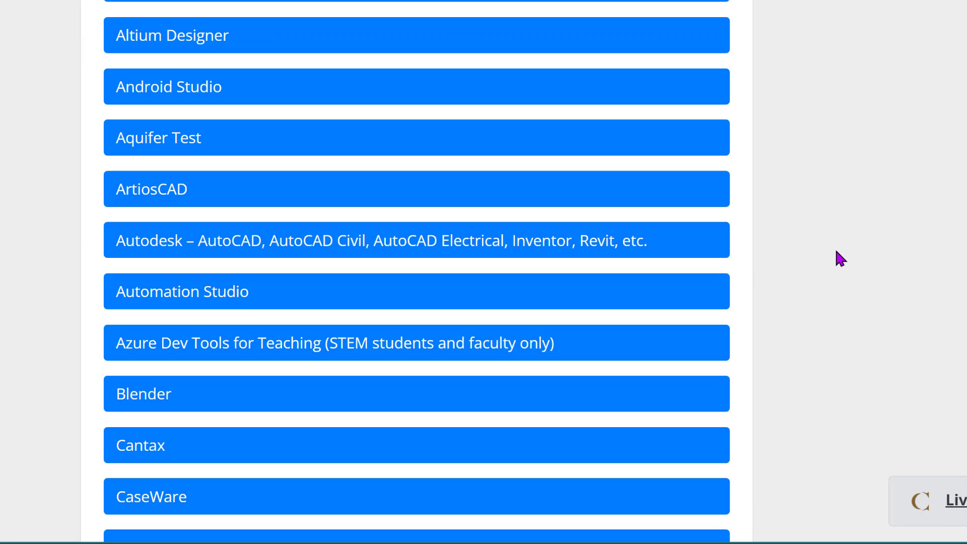
scroll(836, 254, "down", 2)
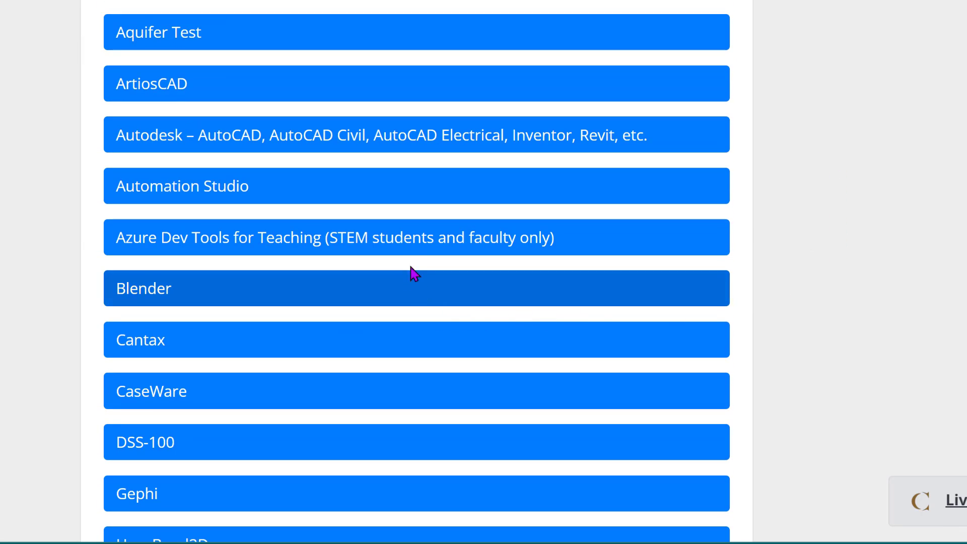
left_click(413, 251)
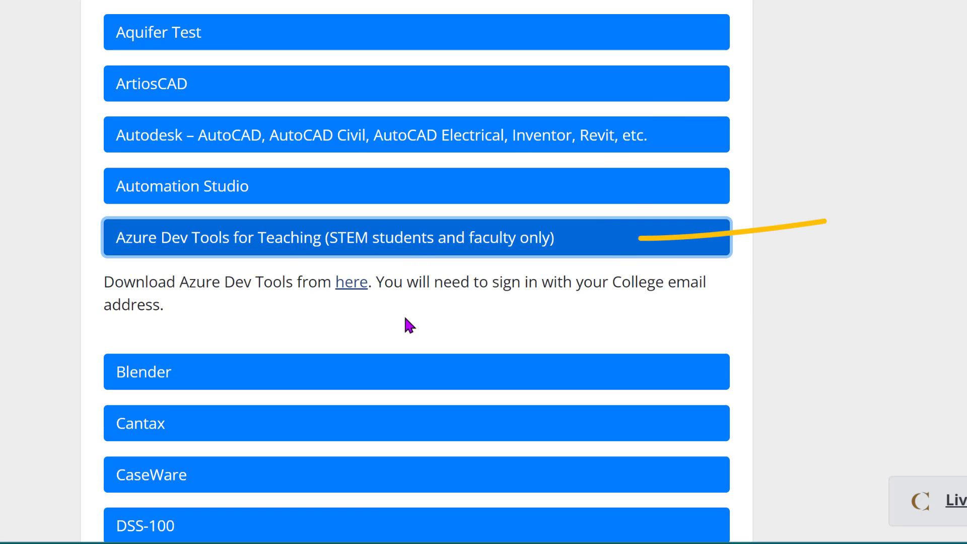
left_click(390, 373)
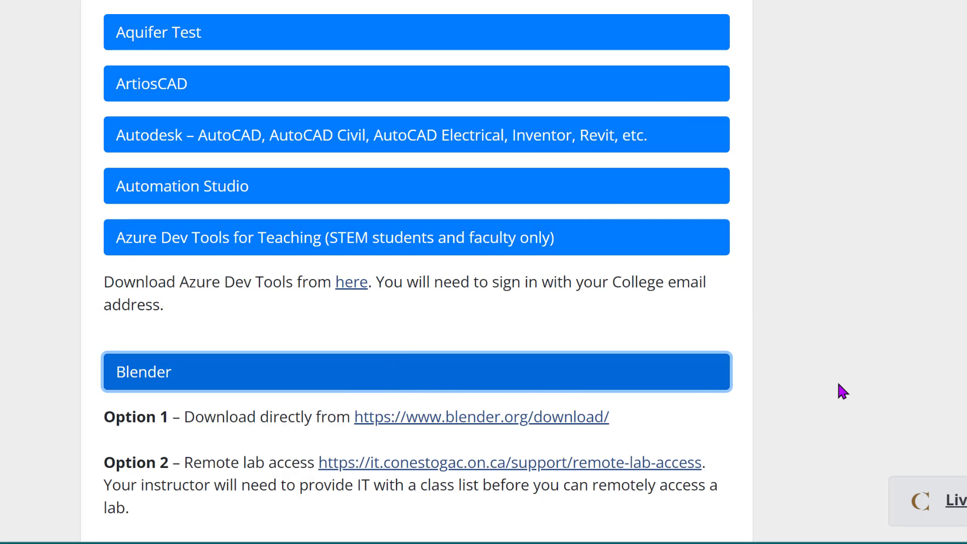
scroll(836, 379, "down", 2)
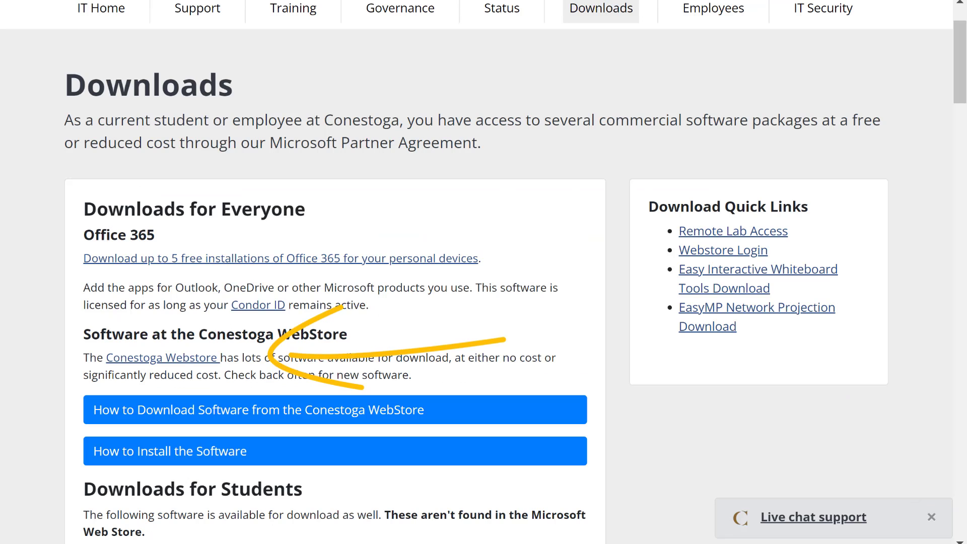
Step: Log in to the Conestoga WebStore with the college Network ID and account password
left_click(184, 359)
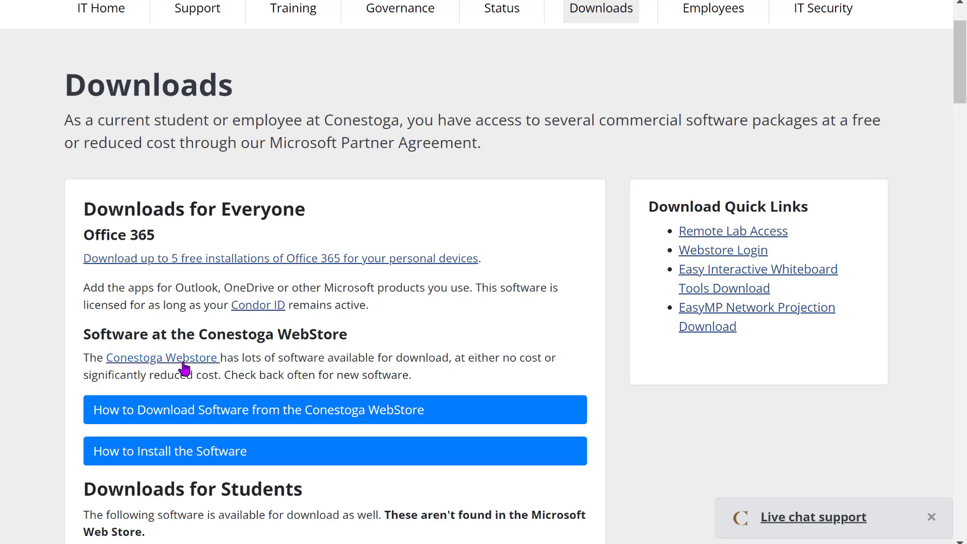
type("lrcguest")
key("Tab")
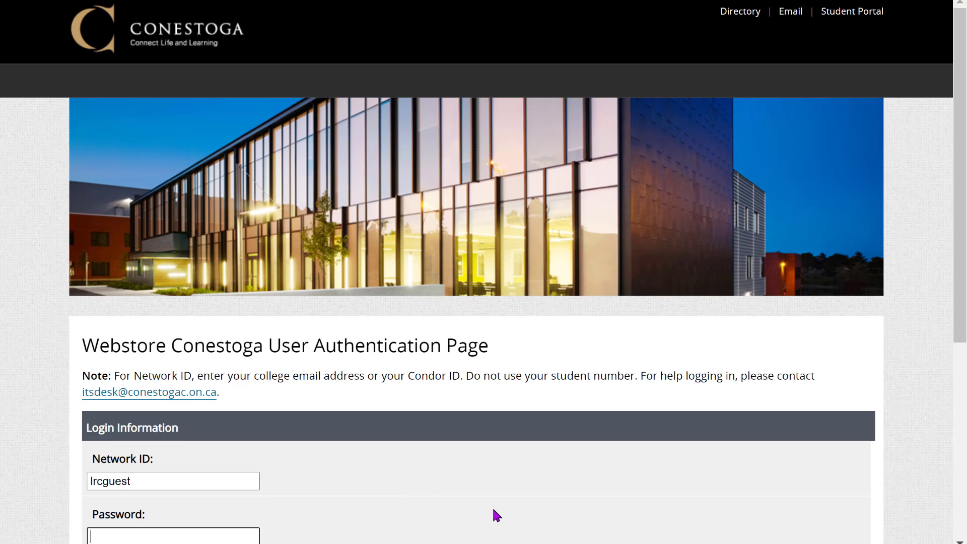
type("••••••••••")
key("Return")
Step: Switch to the More Software catalog and scroll through its product grid
scroll(432, 151, "down", 3)
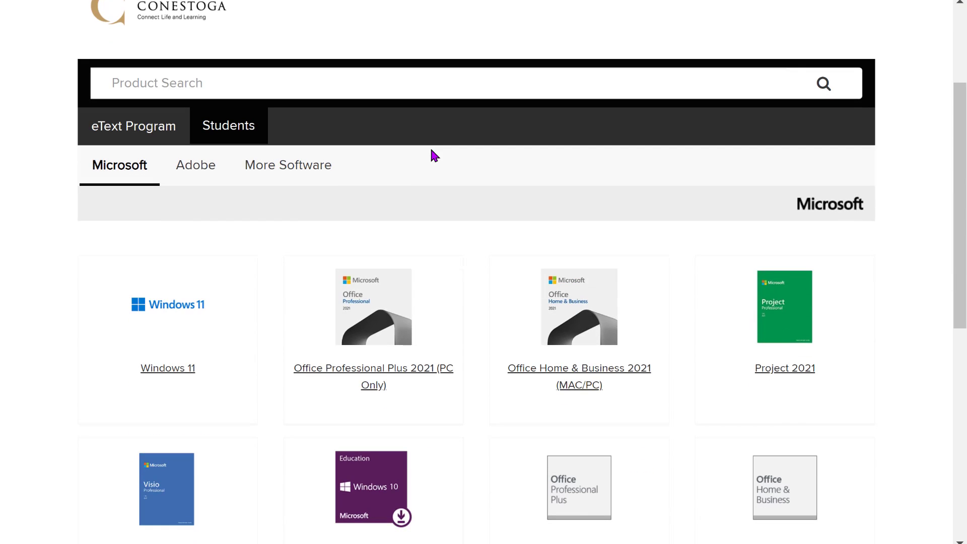
scroll(309, 212, "down", 2)
scroll(302, 191, "up", 2)
left_click(287, 177)
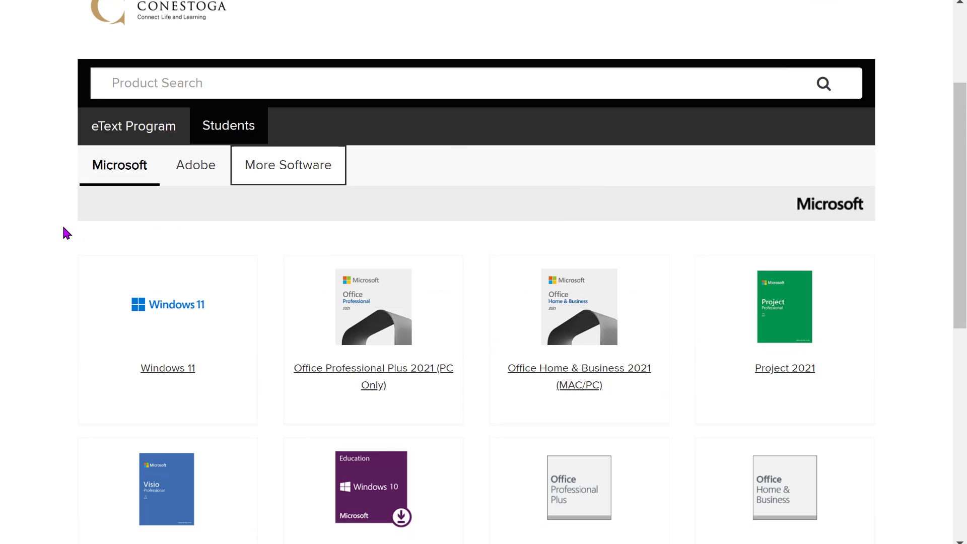
scroll(61, 224, "down", 2)
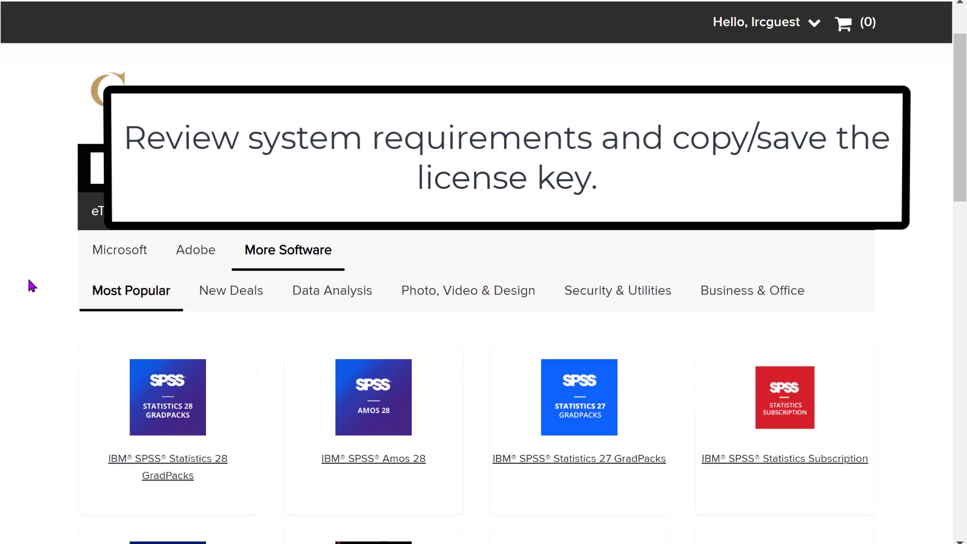
scroll(26, 281, "down", 4)
scroll(22, 281, "down", 2)
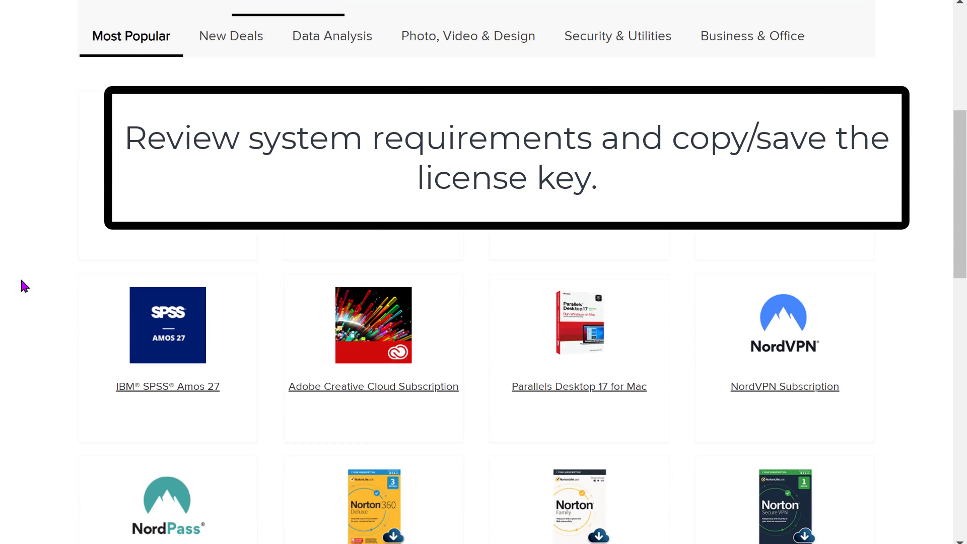
scroll(19, 274, "down", 4)
Step: Open the NordPass Service product page and review its $31.74 subscription listings
left_click(40, 354)
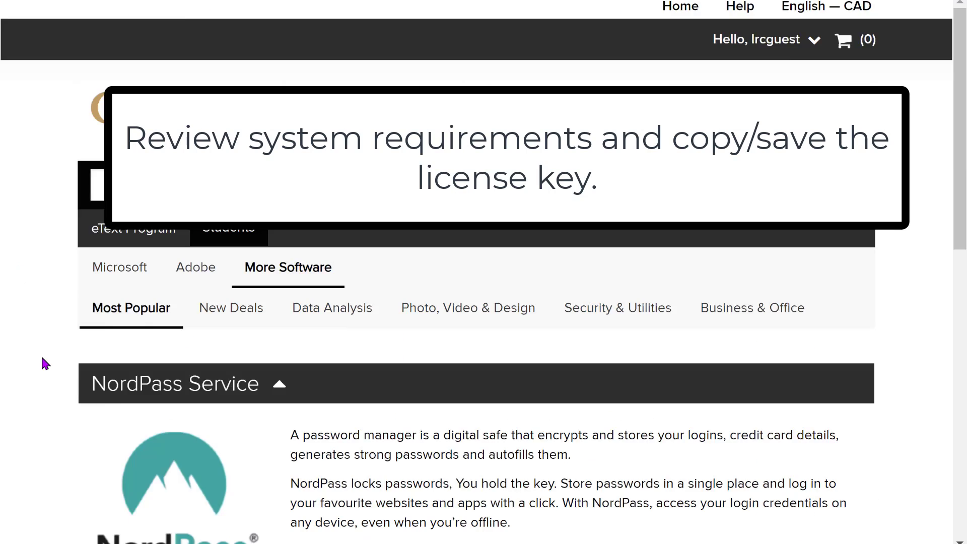
scroll(22, 328, "down", 3)
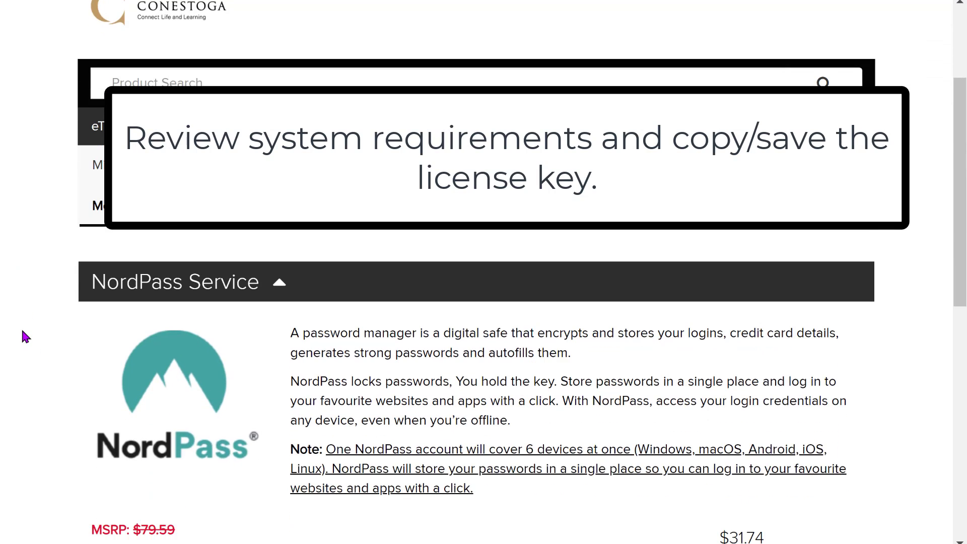
scroll(20, 322, "down", 2)
scroll(18, 315, "down", 2)
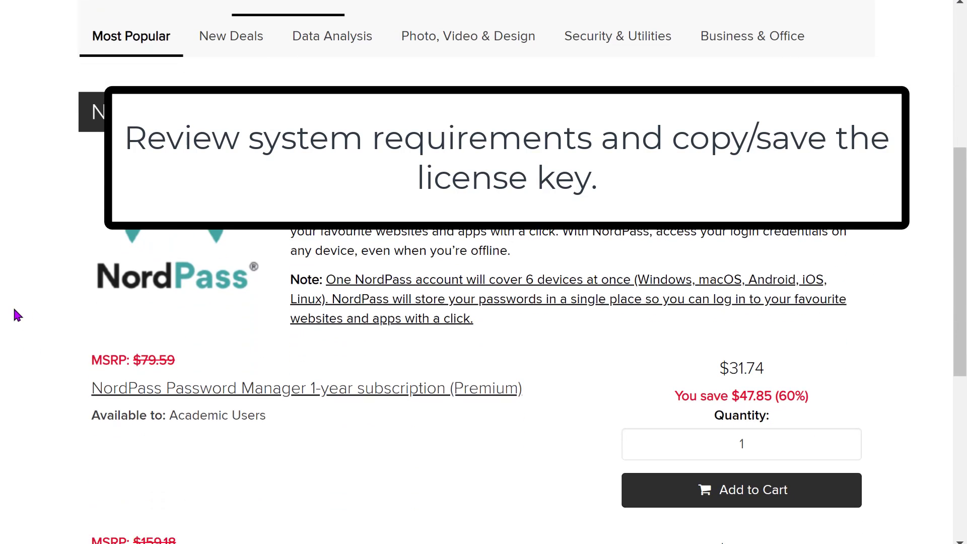
scroll(13, 307, "down", 2)
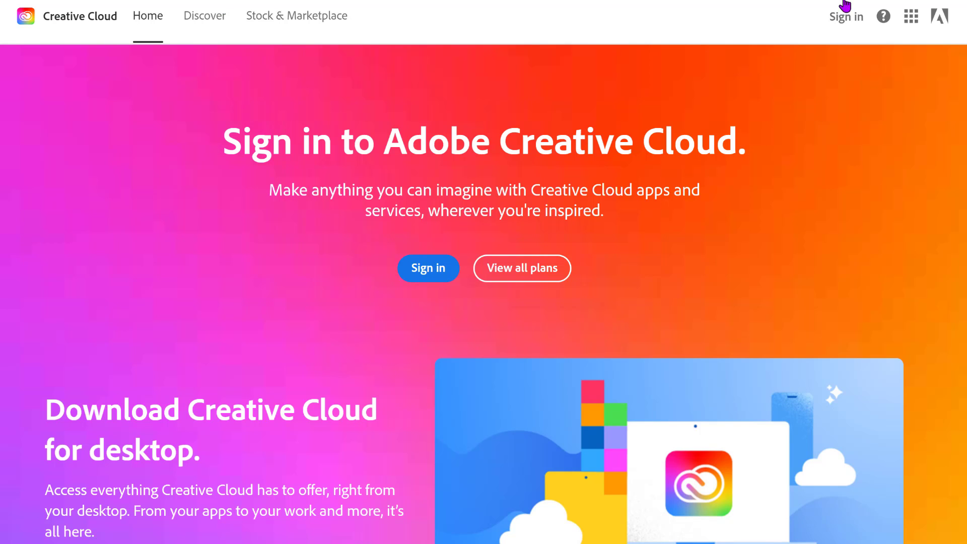
Step: Sign in to Creative Cloud with the college e-mail as a Company or School Account, then the password
left_click(848, 20)
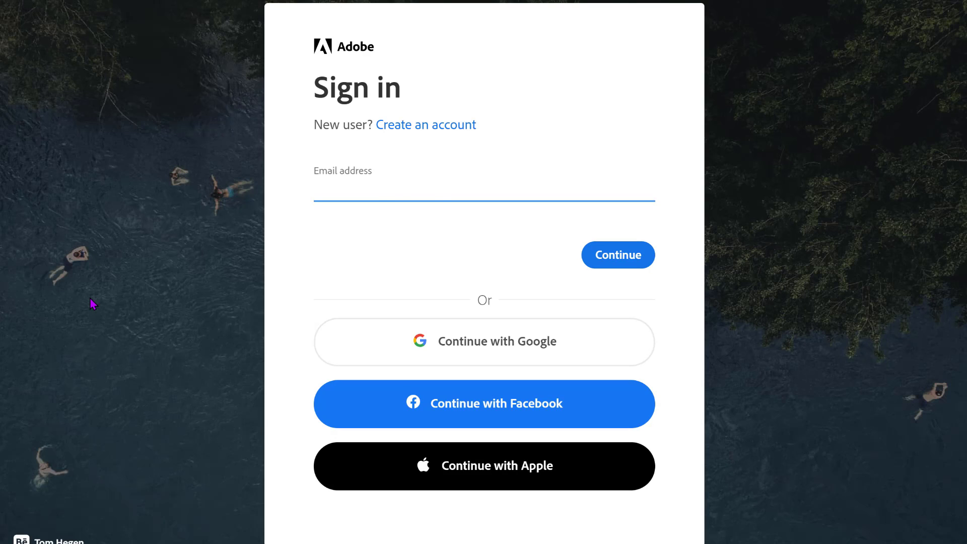
type("e@conestogac.on.ca")
key("Return")
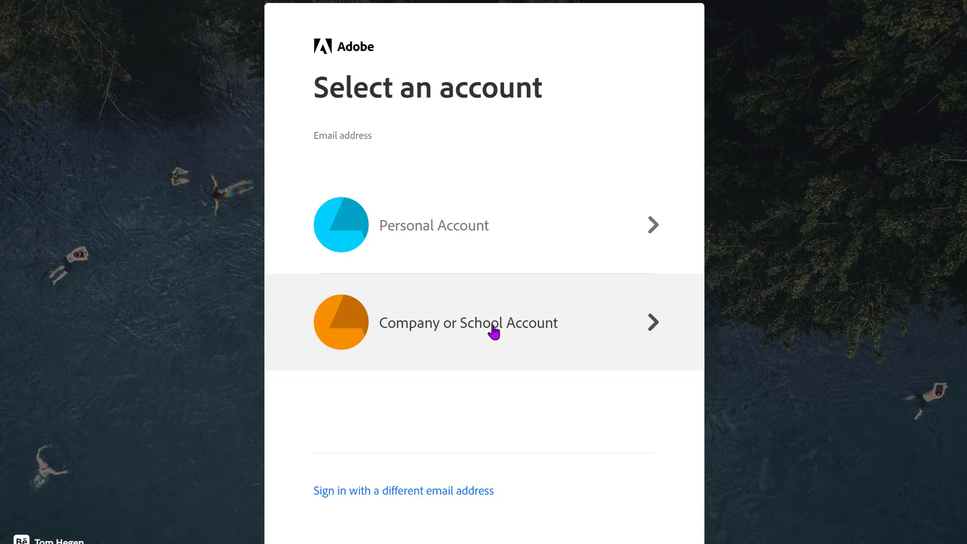
left_click(493, 330)
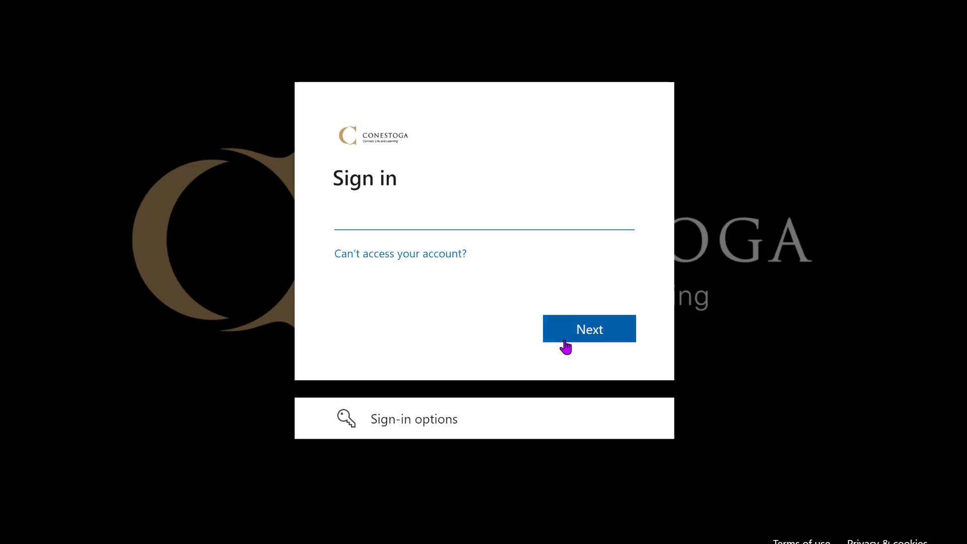
left_click(565, 346)
type("************")
key("Return")
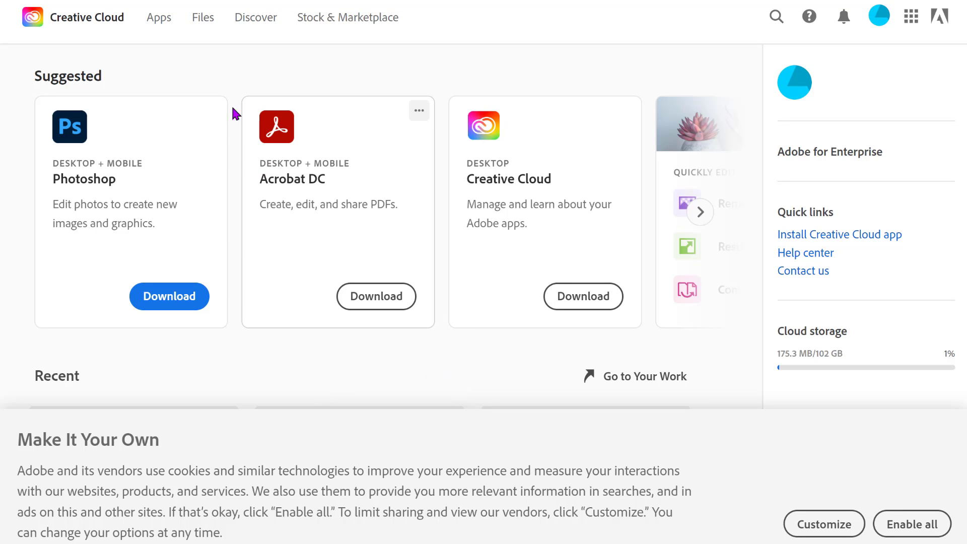
Step: Show the Apps list, enable all cookies, and scroll through Illustrator, InDesign, After Effects and Bridge
left_click(162, 24)
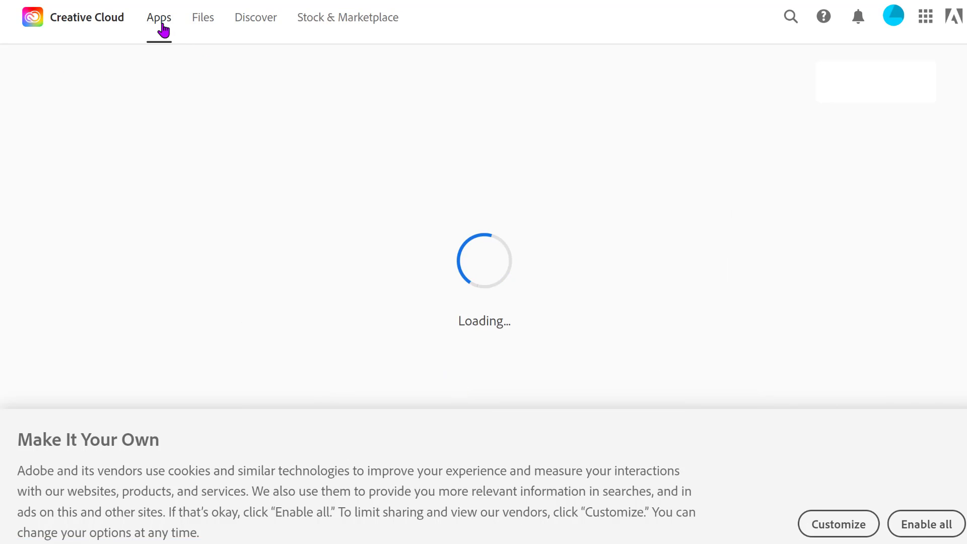
left_click(924, 524)
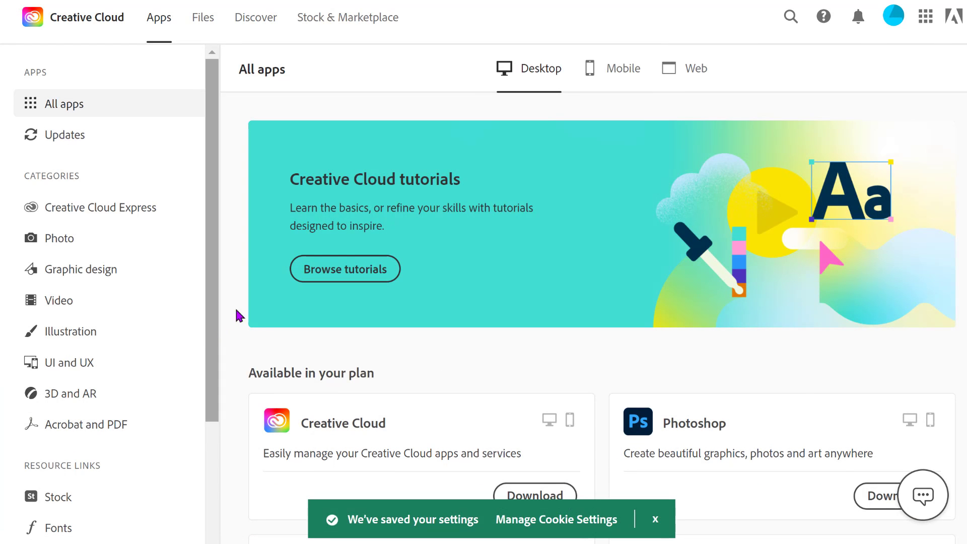
scroll(266, 316, "down", 10)
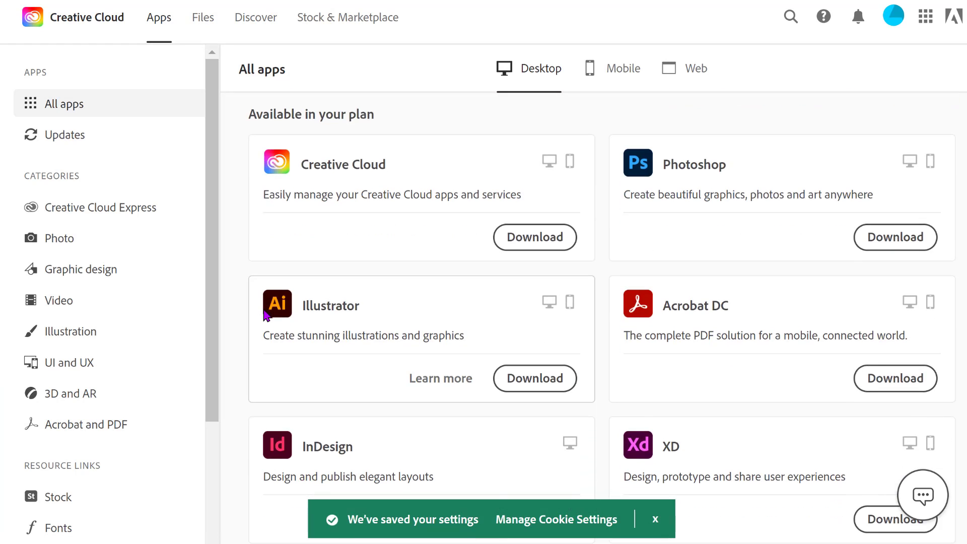
scroll(266, 316, "down", 5)
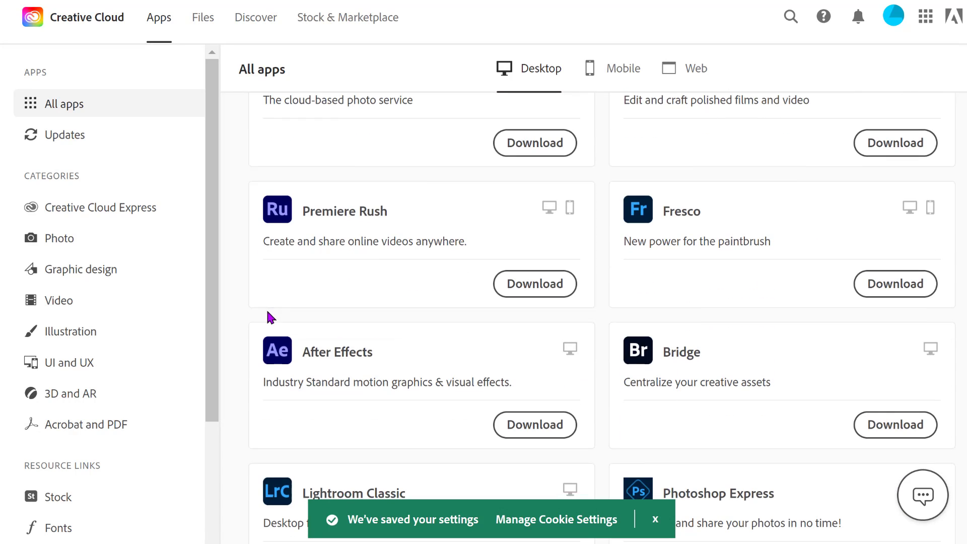